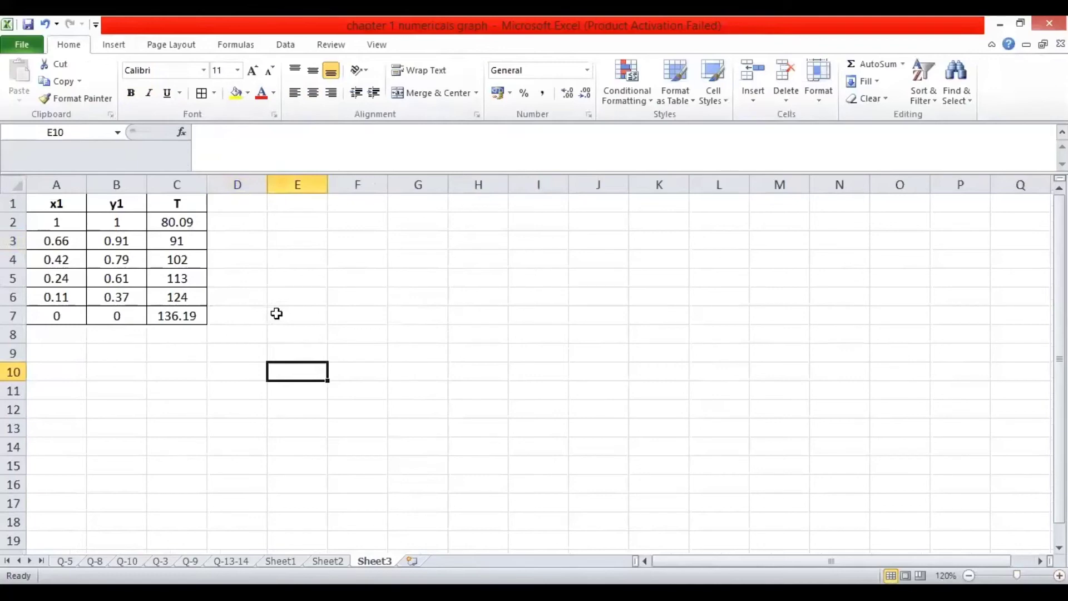
- Insert an empty scatter chart with smooth lines and markers on Sheet3
click(115, 54)
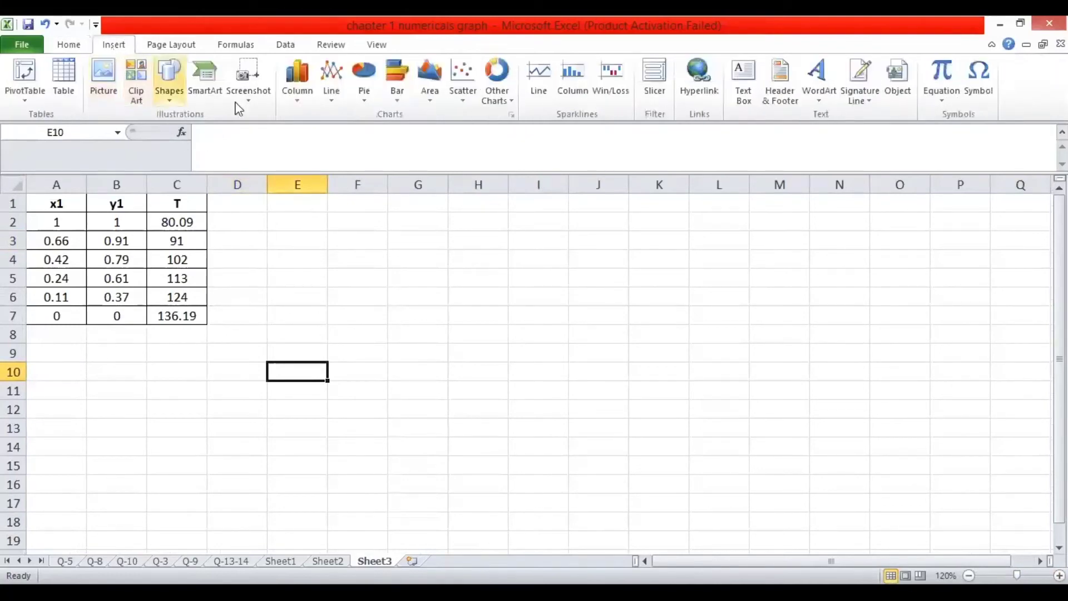
click(462, 101)
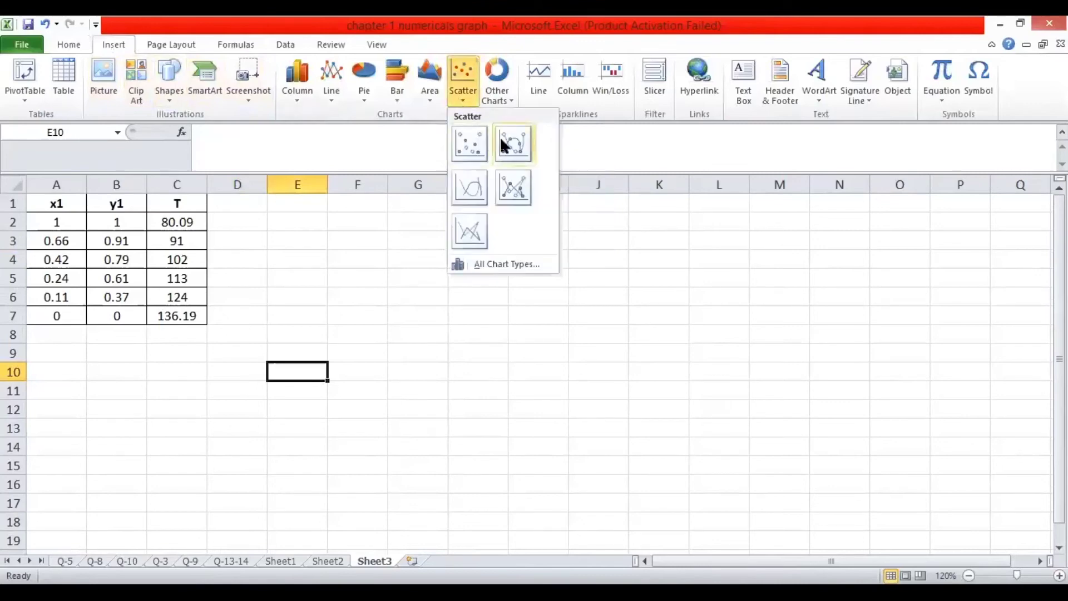
click(507, 146)
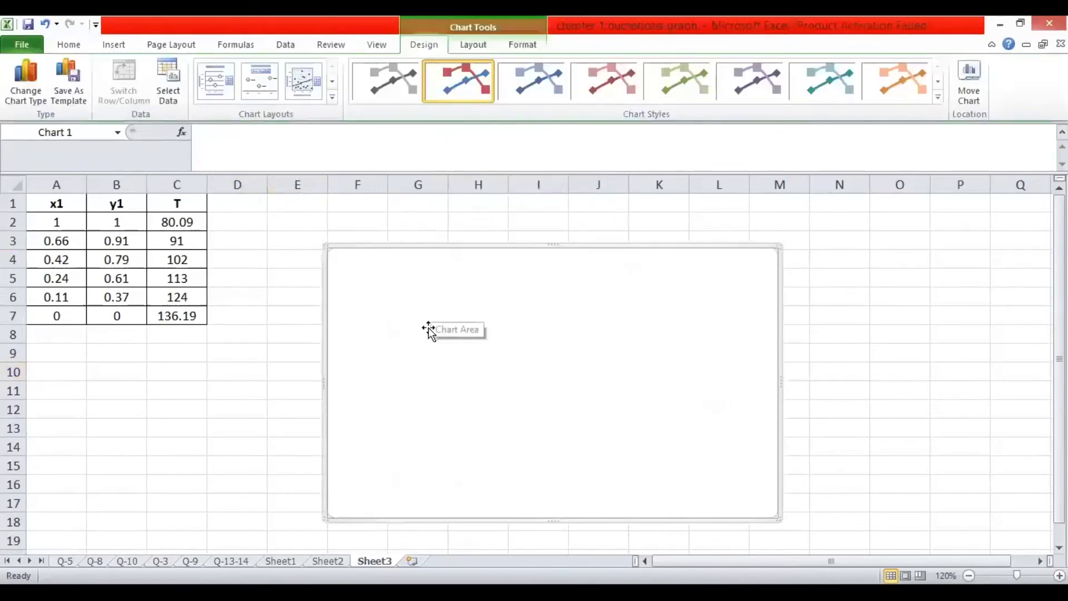
- Add a chart data series named x1 with cells A2:A7 as its X values
right_click(430, 352)
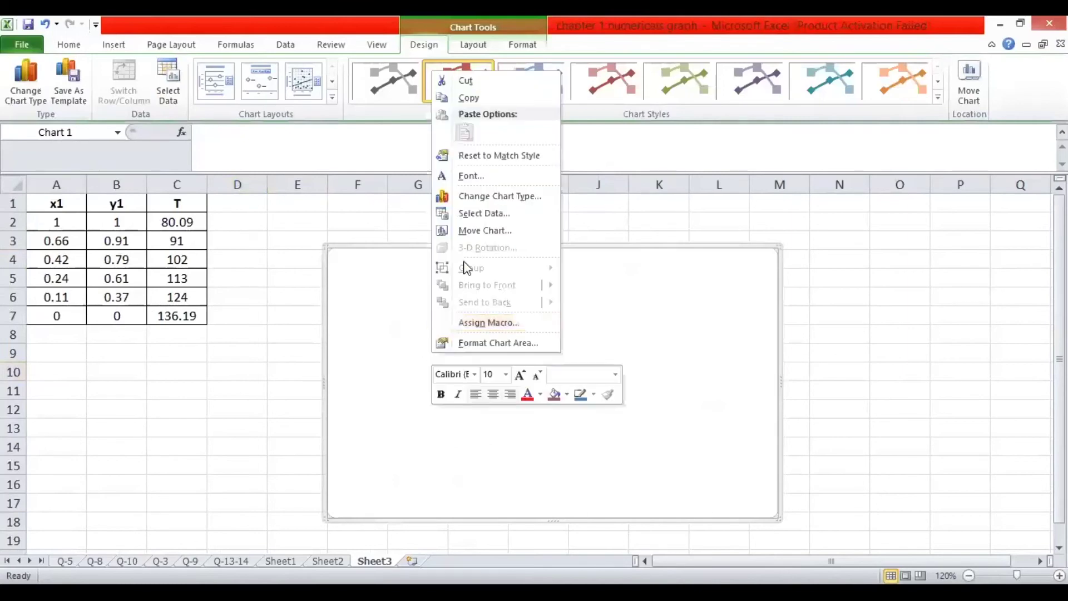
click(479, 214)
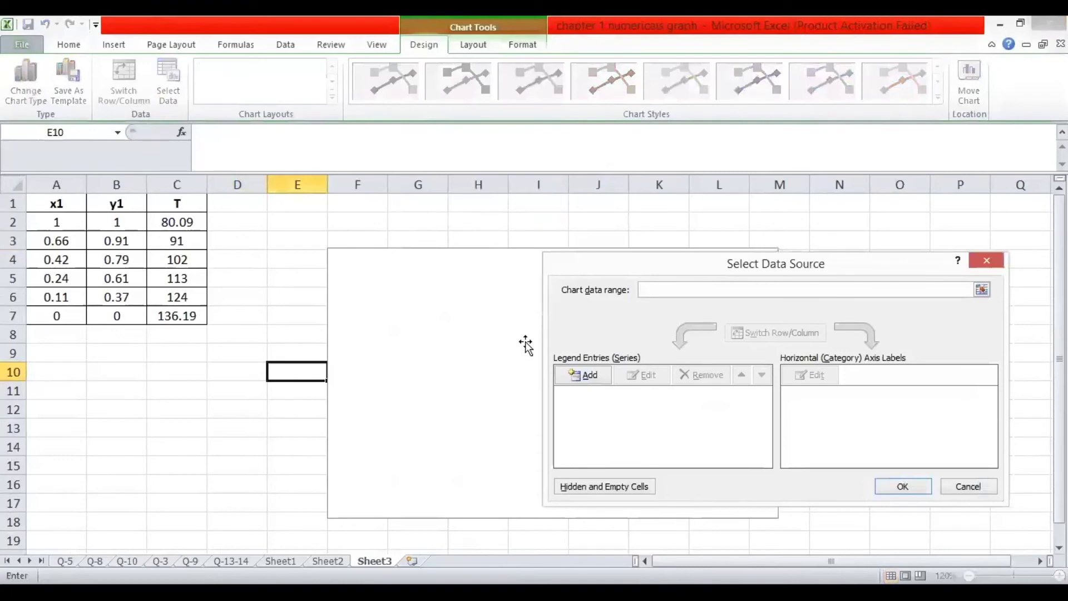
click(567, 376)
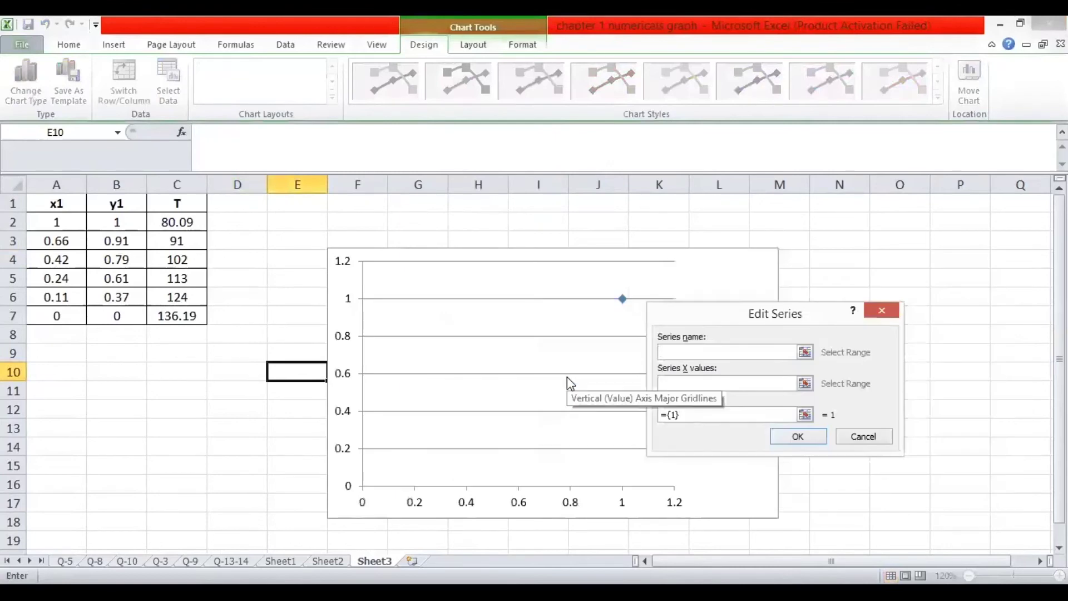
text(x1)
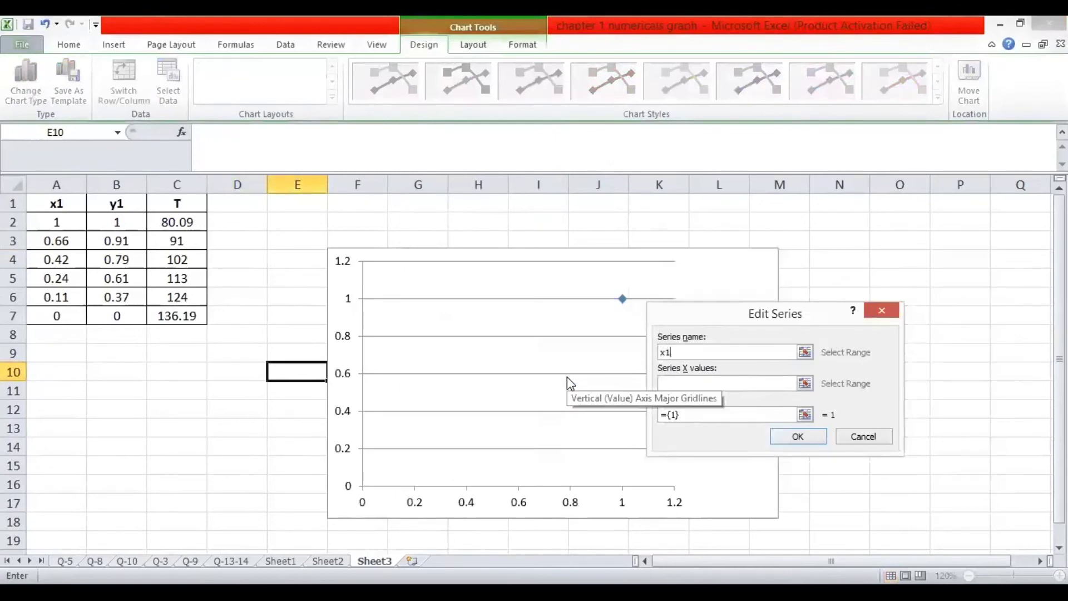
click(804, 384)
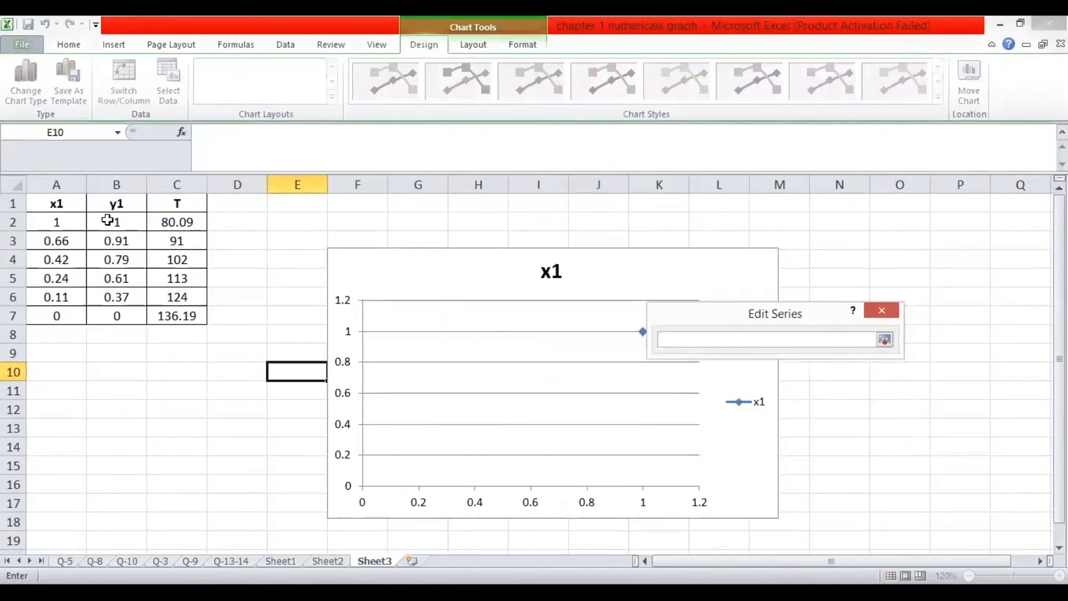
drag(71, 223, 73, 316)
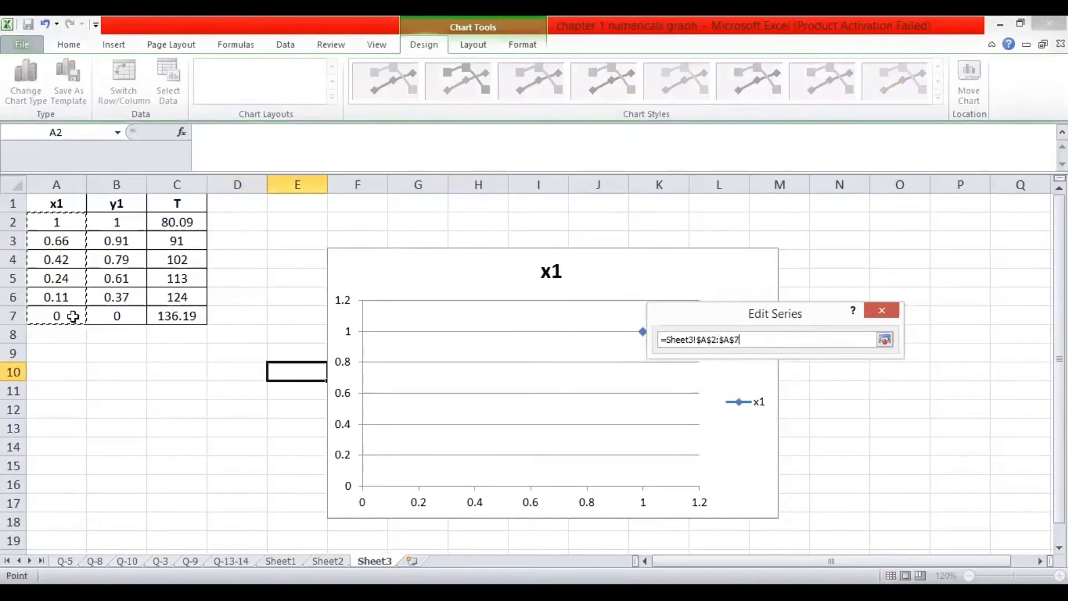
drag(73, 316, 72, 316)
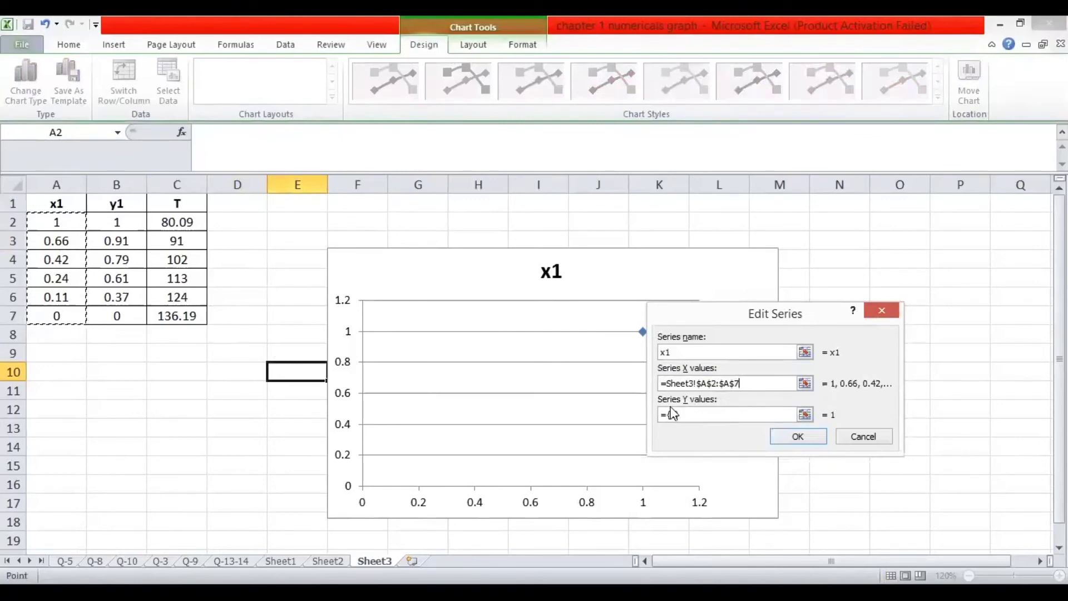
- Use the T values in C2:C7 as the x1 series' Y values and accept the series
click(807, 418)
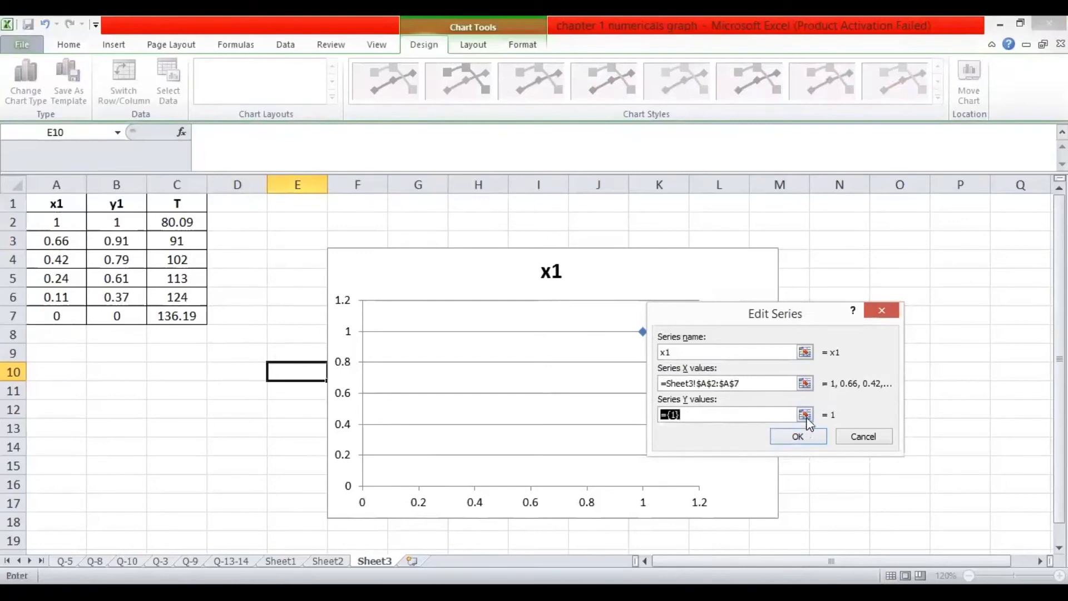
click(160, 222)
drag(158, 243, 176, 317)
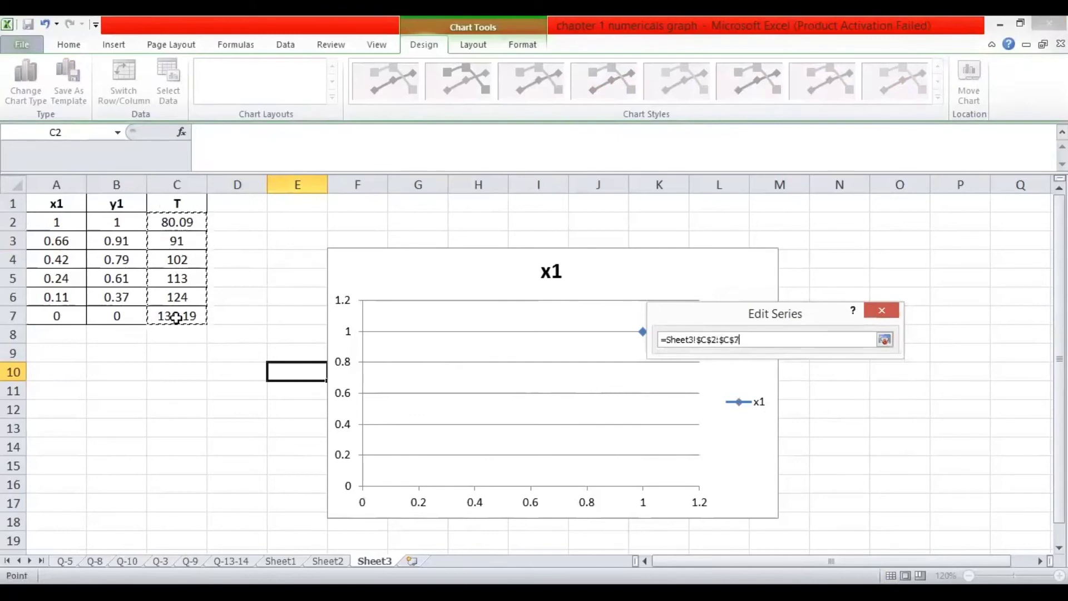
drag(176, 317, 176, 317)
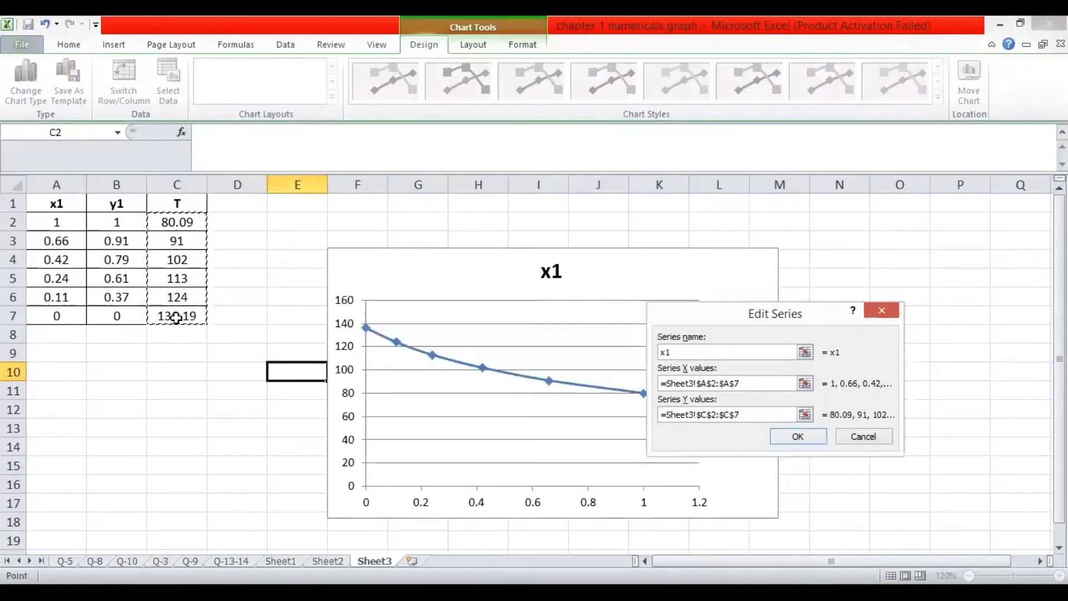
click(795, 437)
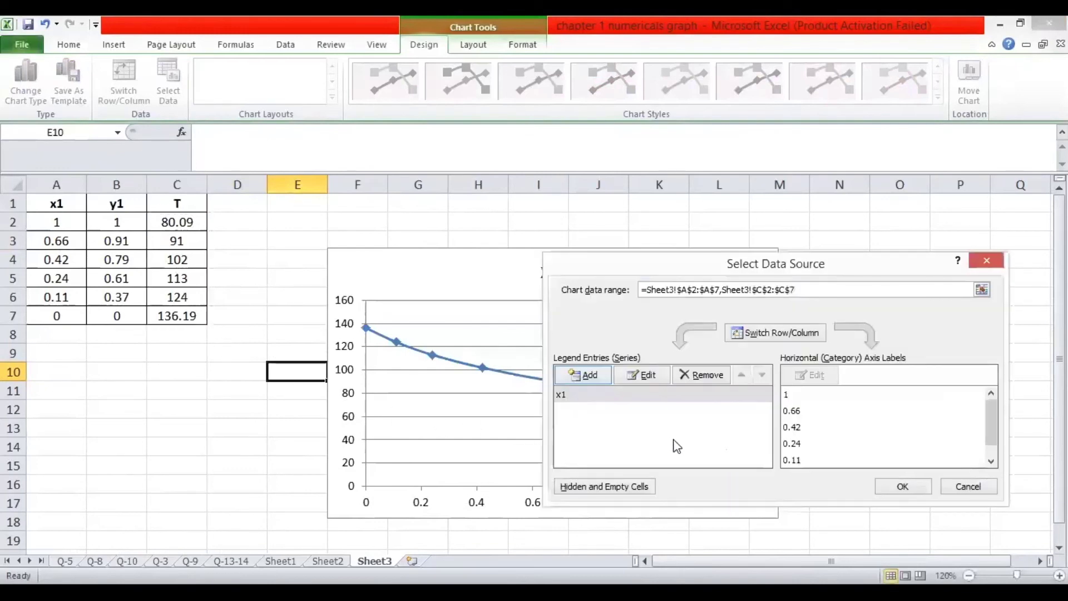
- Add a second data series named y1 with cells B2:B7 as its X values
drag(710, 271, 856, 250)
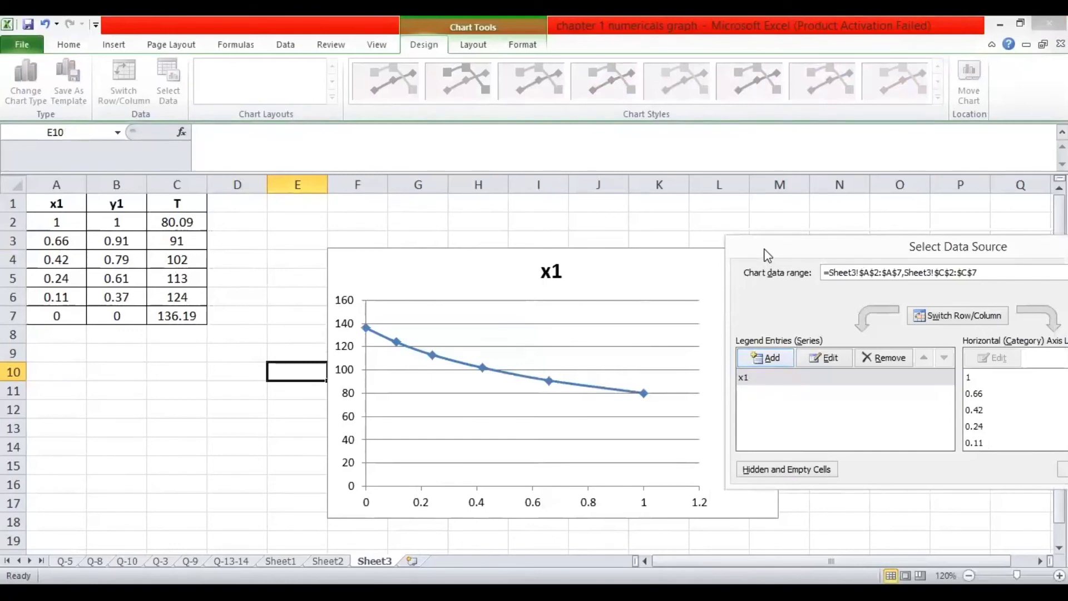
drag(726, 266, 681, 272)
click(722, 365)
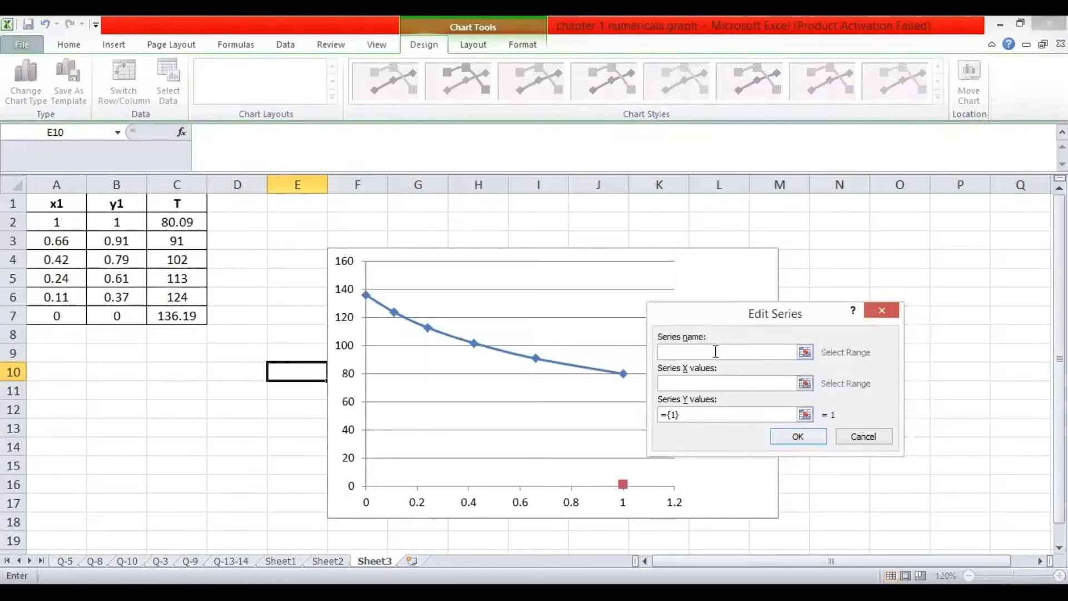
text(y1)
click(805, 384)
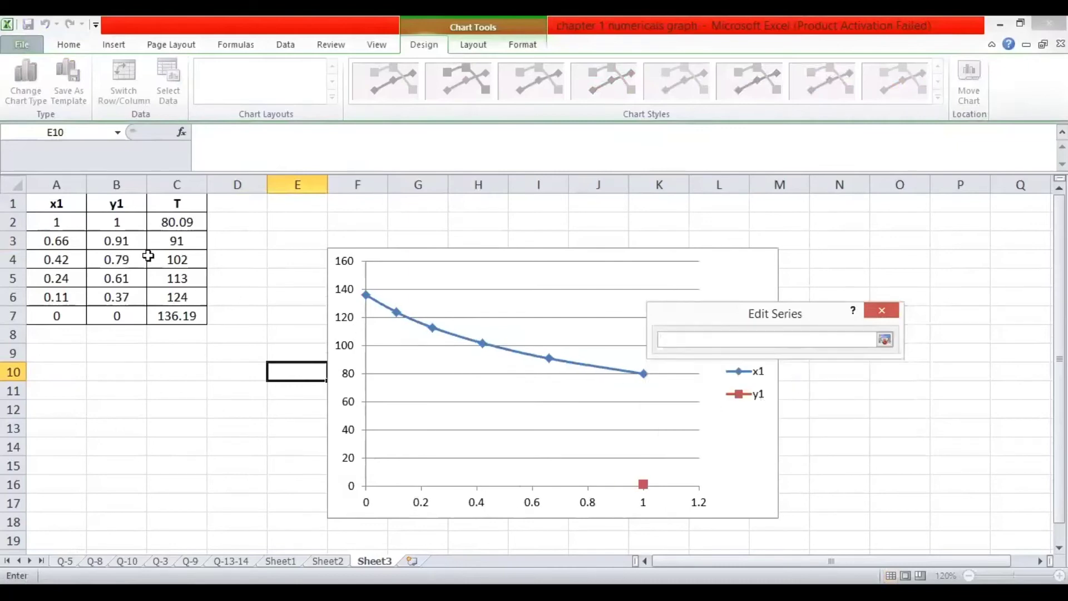
drag(119, 220, 155, 324)
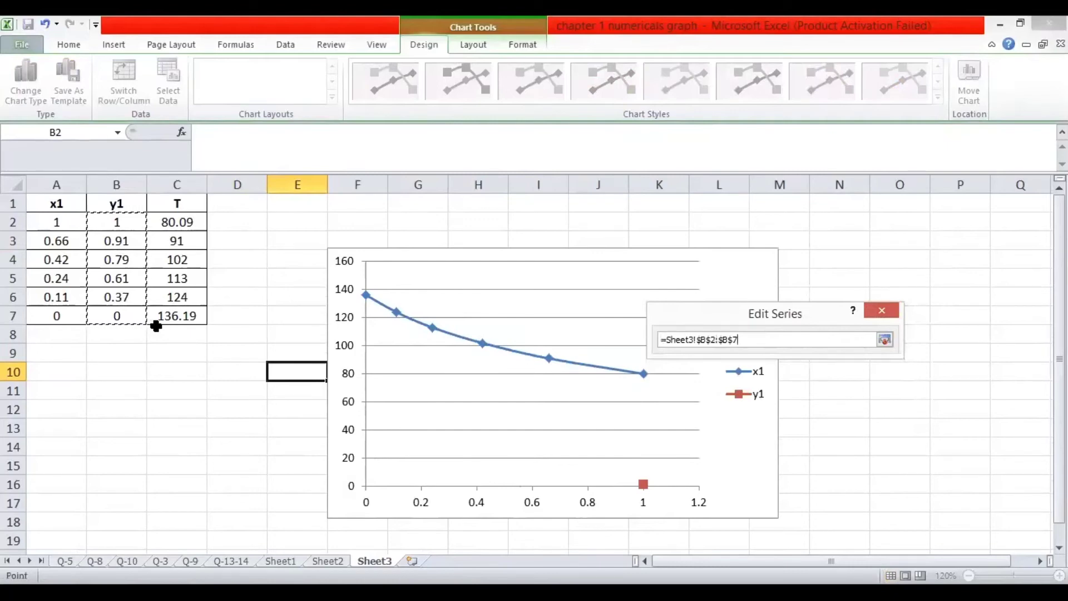
key(Return)
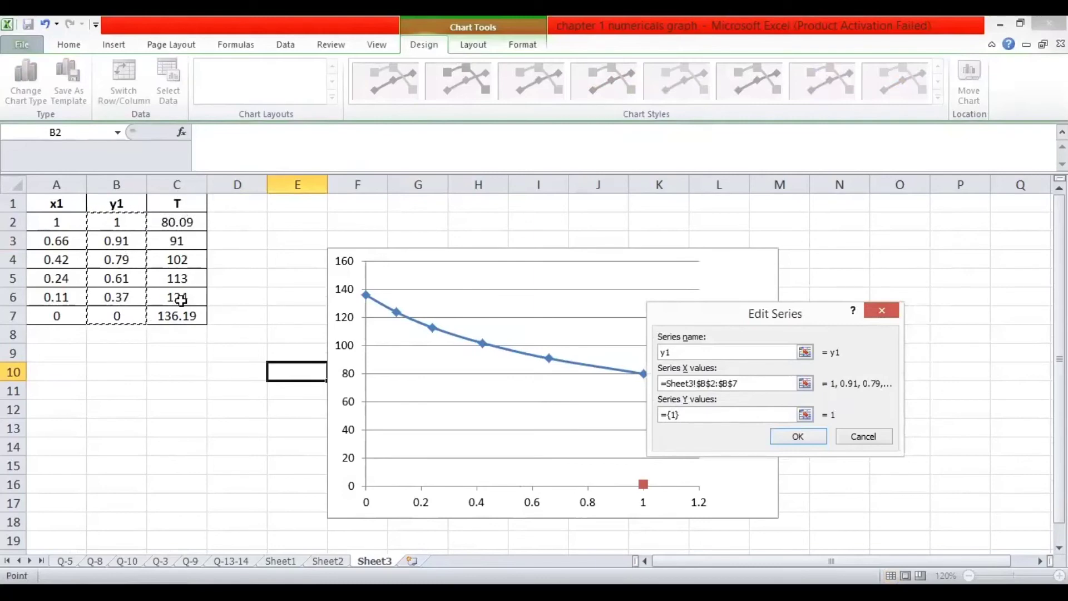
- Use the T values in C2:C7 as the y1 series' Y values and accept the chart's data source
click(805, 414)
drag(156, 226, 177, 315)
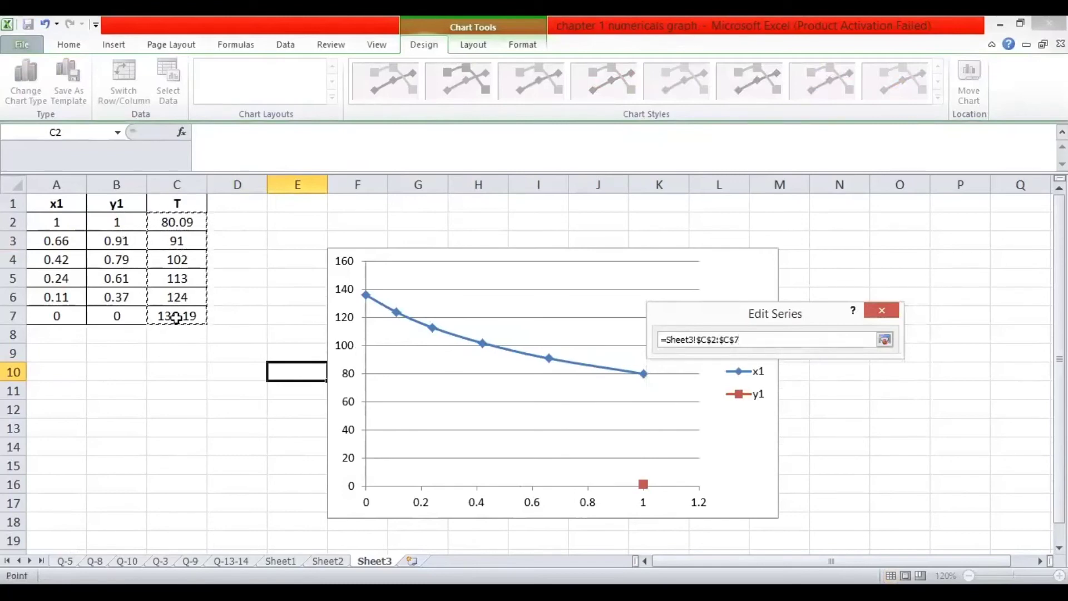
key(Return)
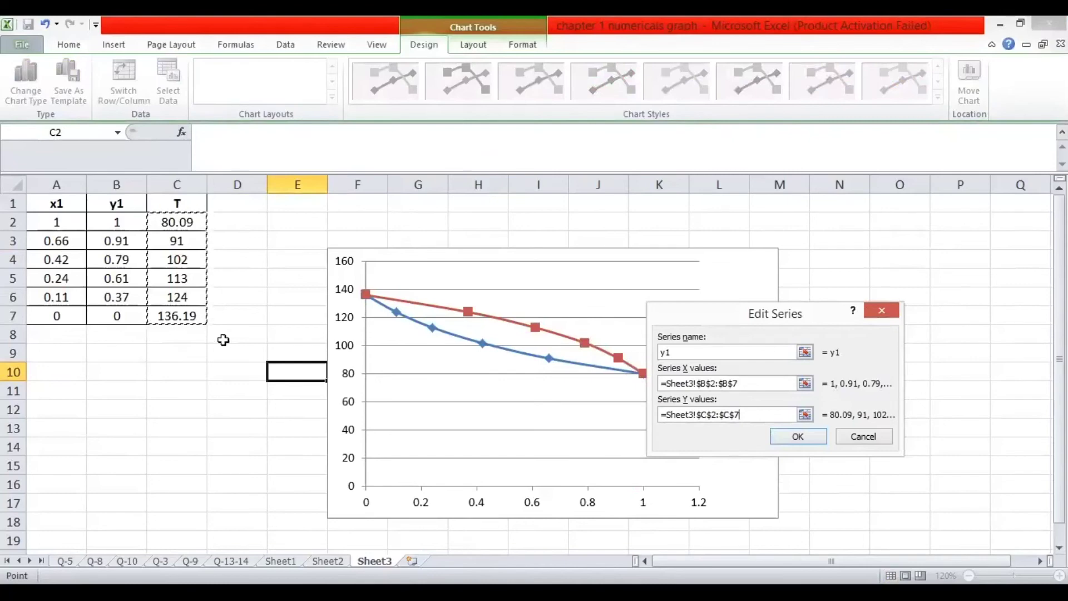
click(816, 438)
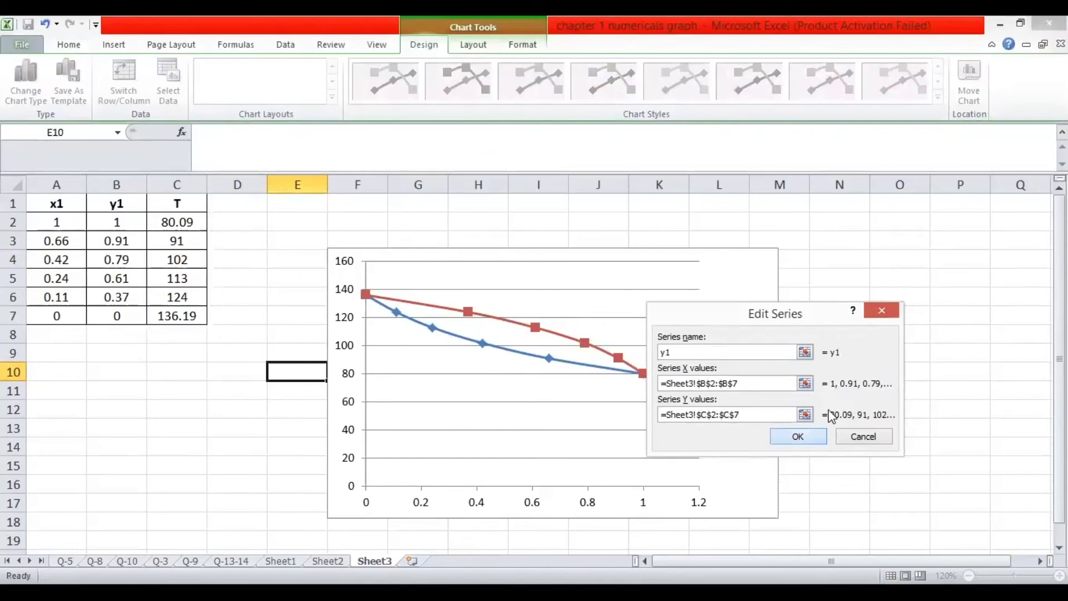
click(816, 437)
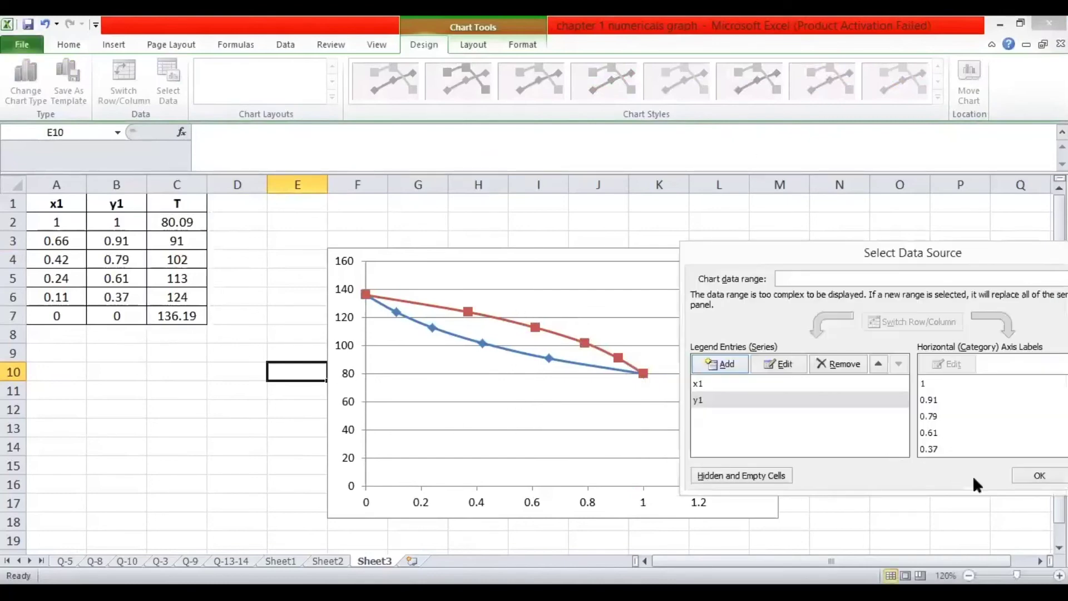
click(1021, 480)
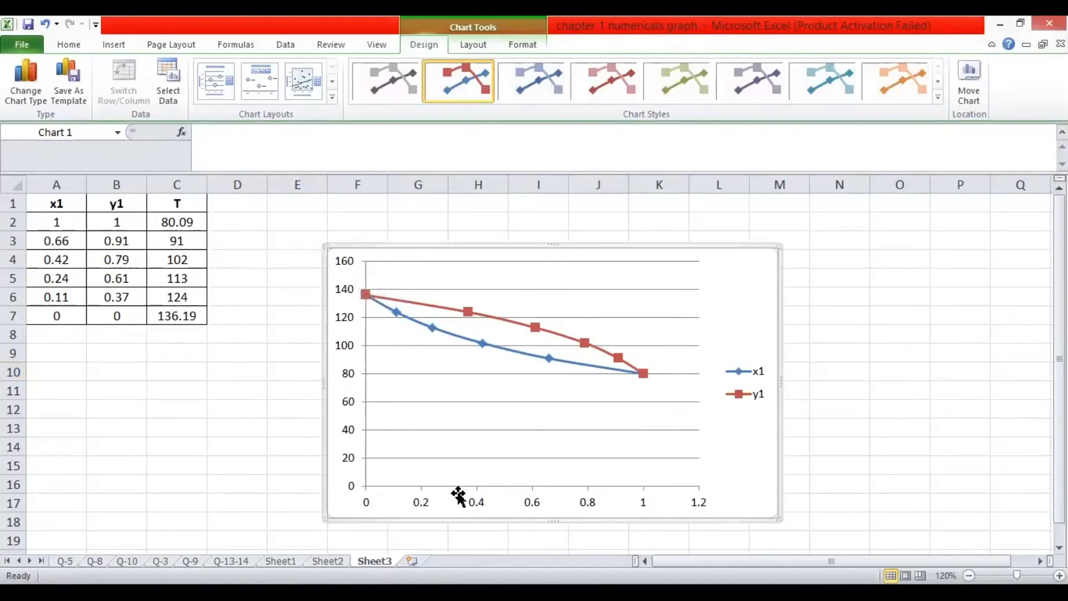
click(479, 503)
double_click(485, 499)
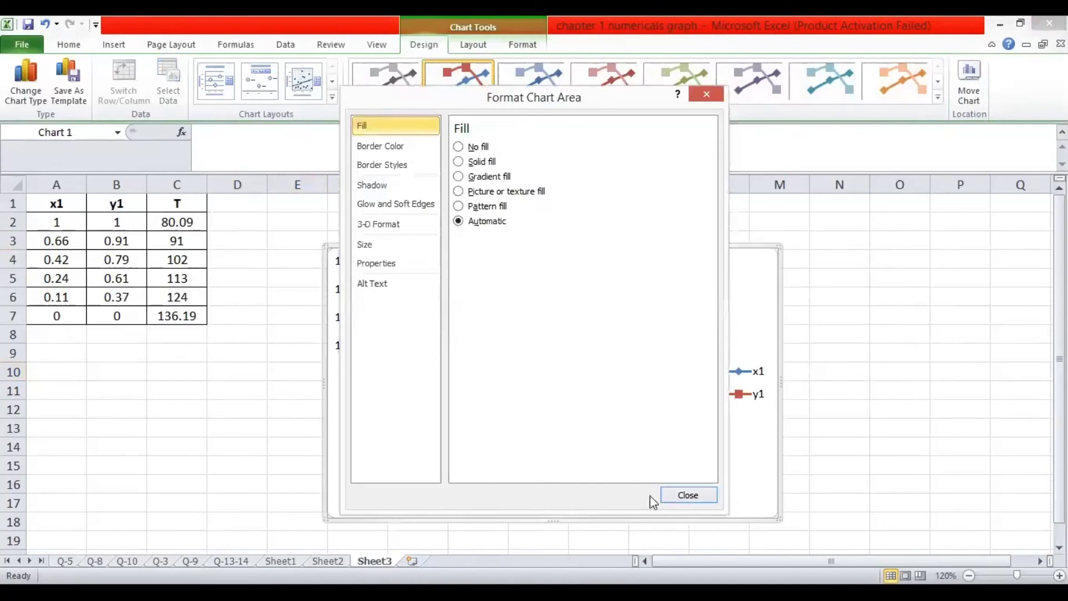
click(667, 495)
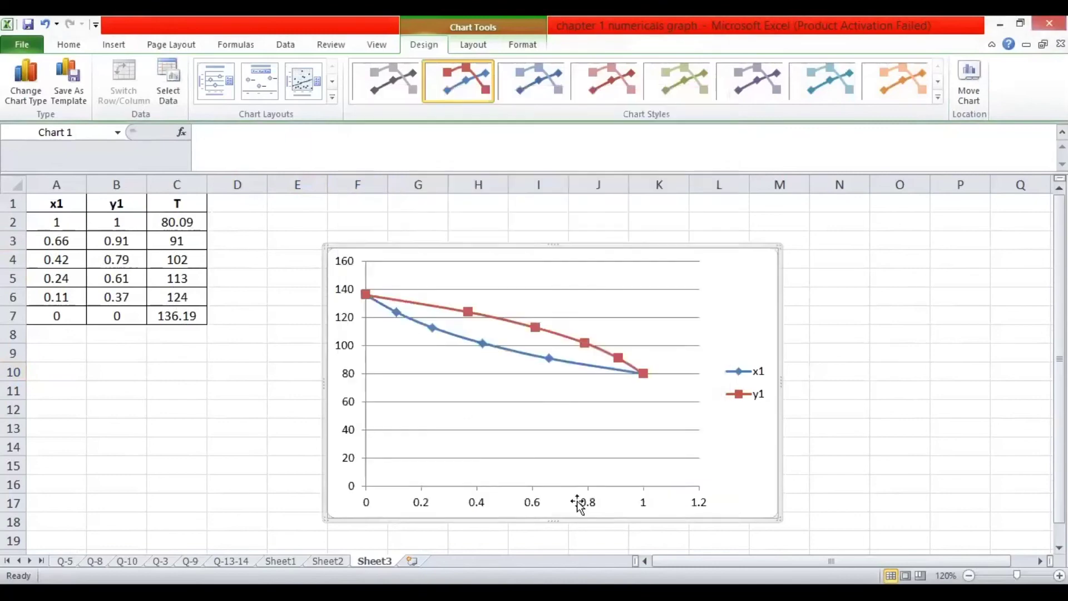
- Fix the maximum of the chart's horizontal axis at 1
right_click(534, 502)
click(522, 504)
click(535, 506)
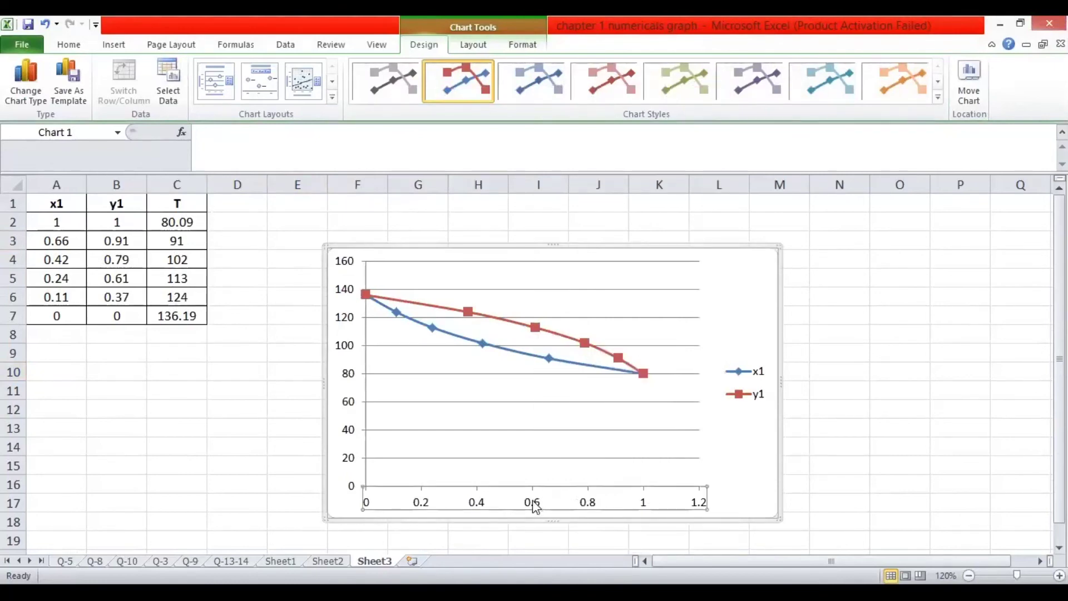
double_click(533, 502)
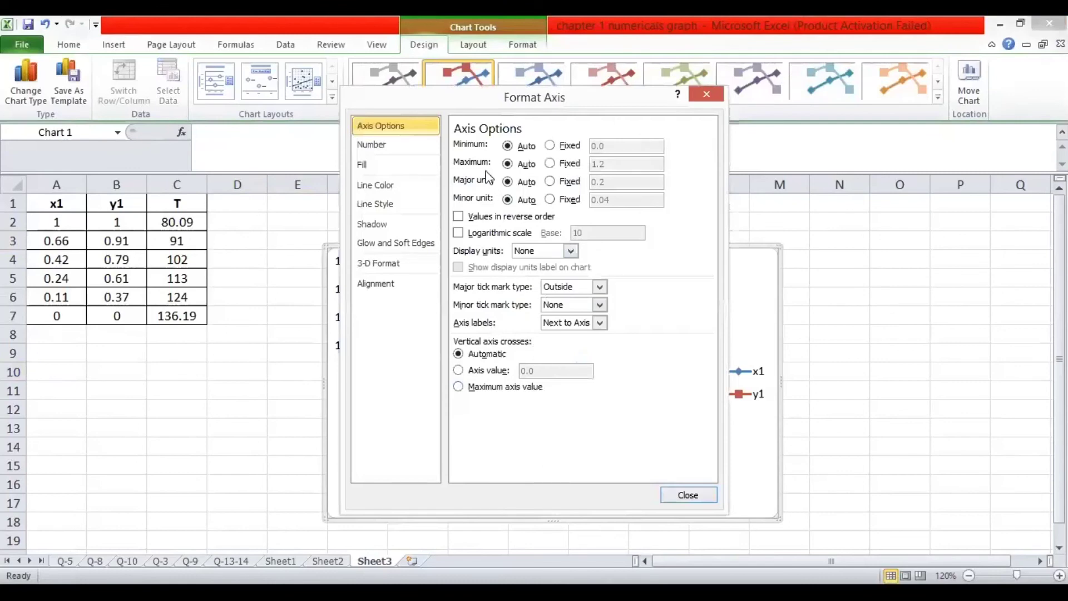
click(550, 163)
click(609, 164)
key(BackSpace)
key(BackSpace)
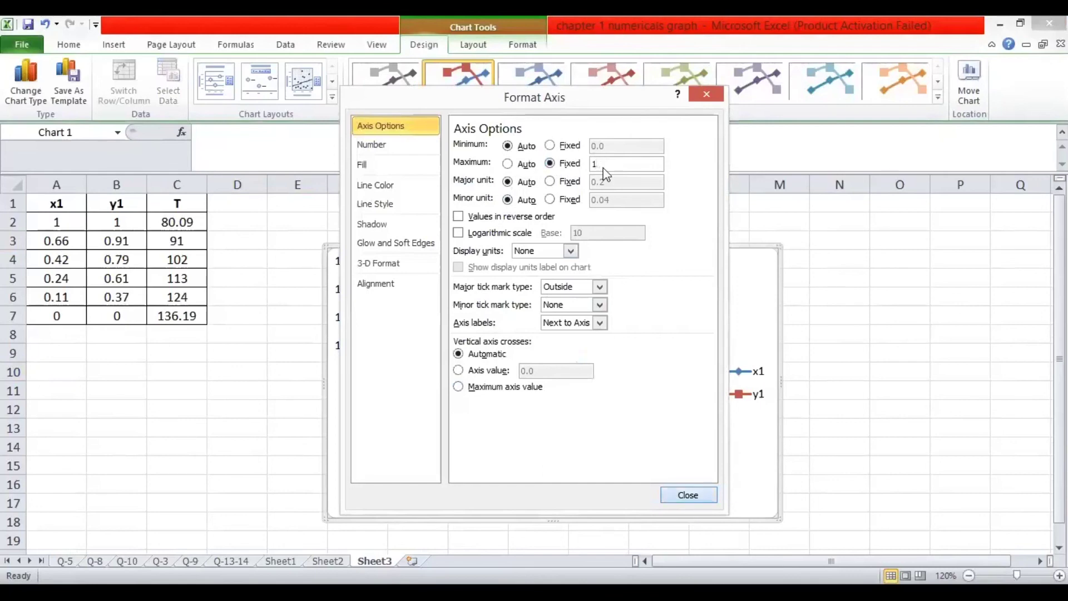
key(Return)
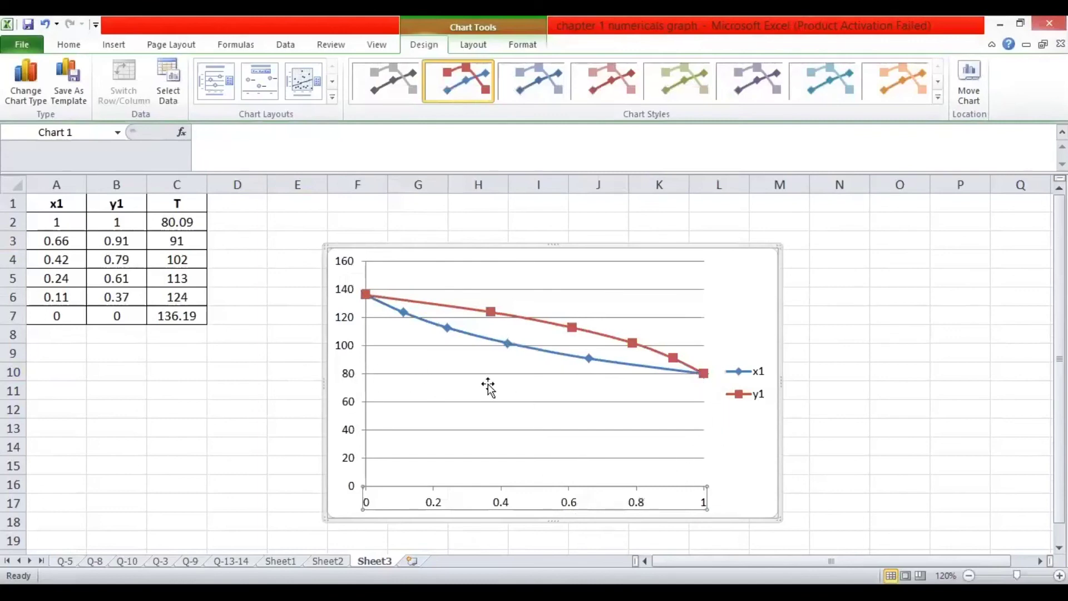
- Fix the minimum of the chart's vertical axis at 80
click(351, 373)
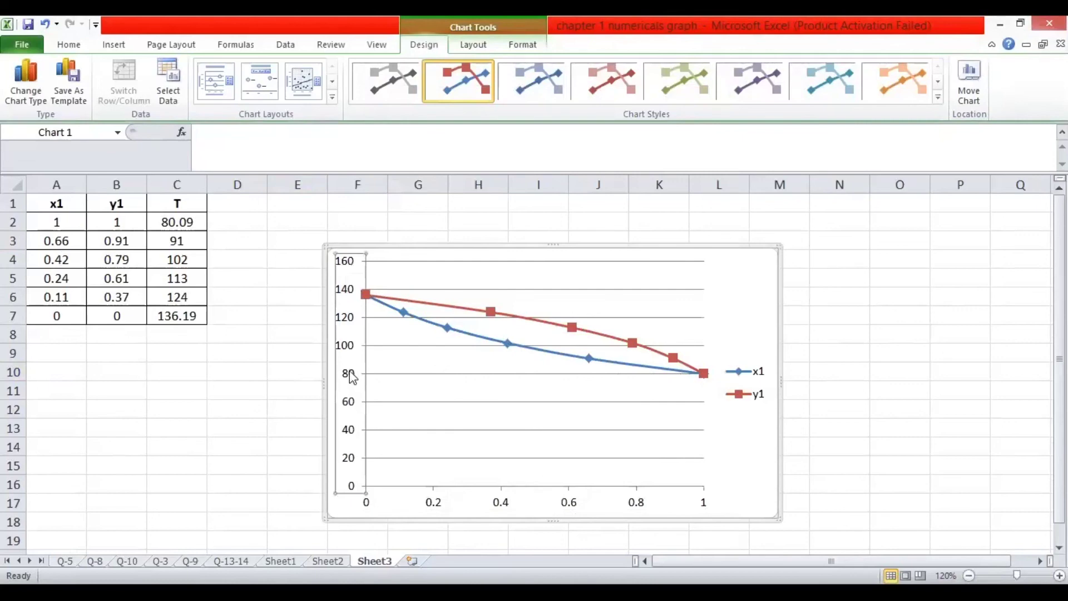
double_click(351, 377)
click(564, 148)
text(80)
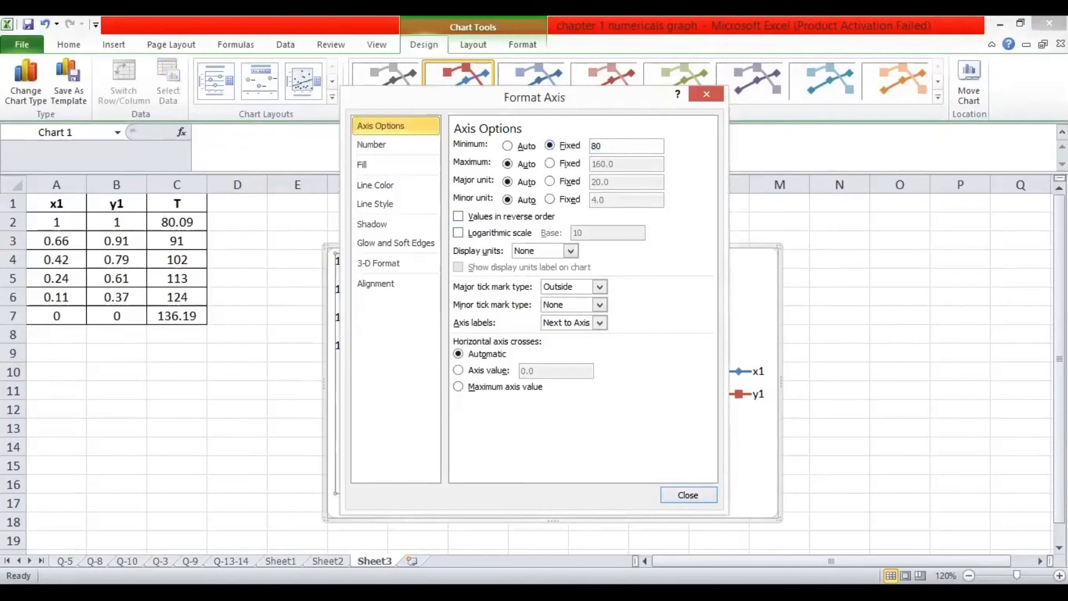
click(688, 494)
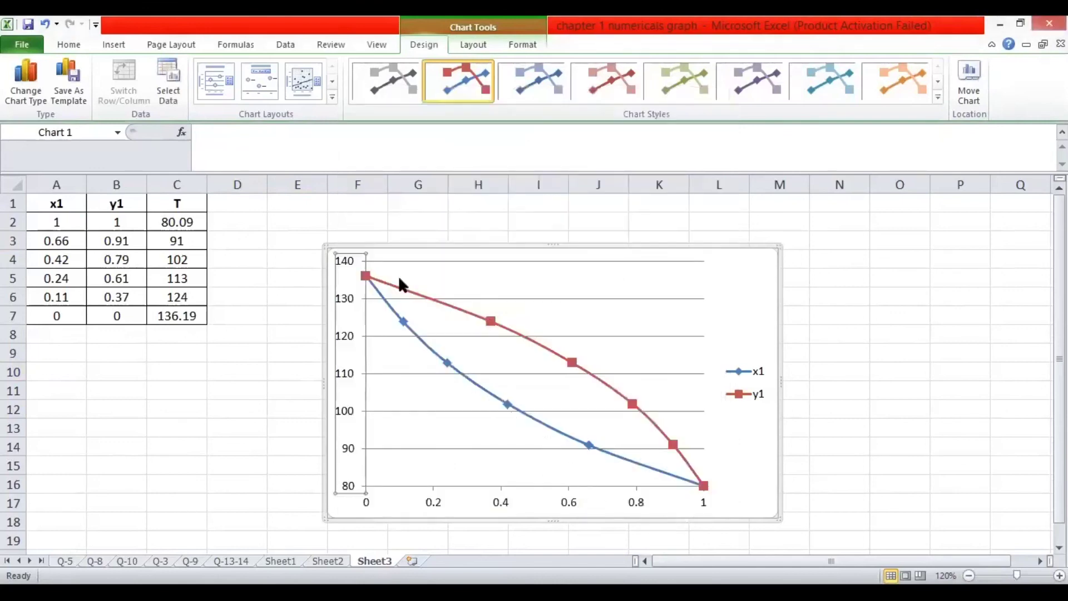